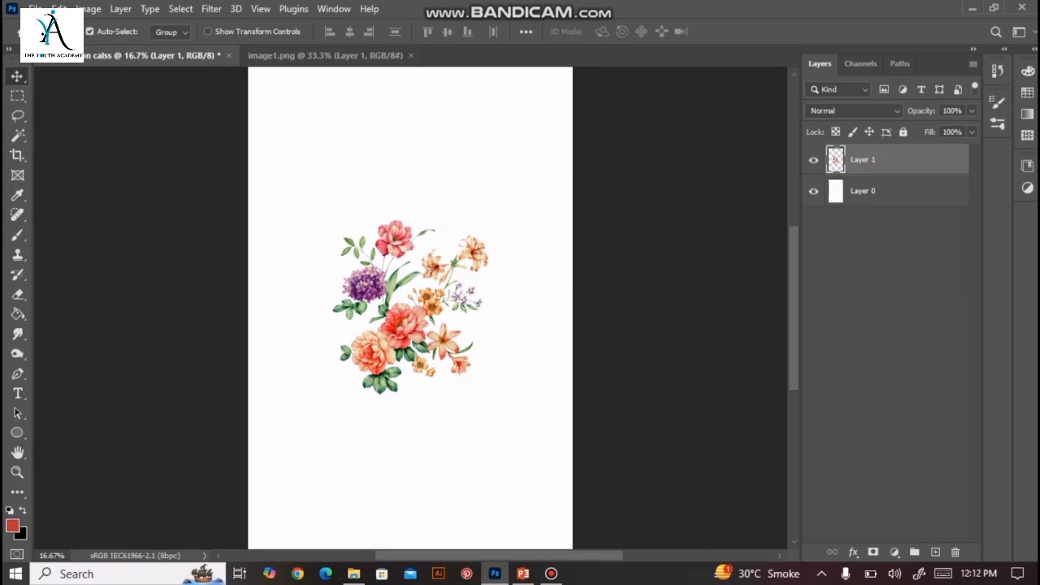
Rename the layer holding the flower artwork to "flower motifs".
double_click(863, 159)
text(flower motifs)
key(Return)
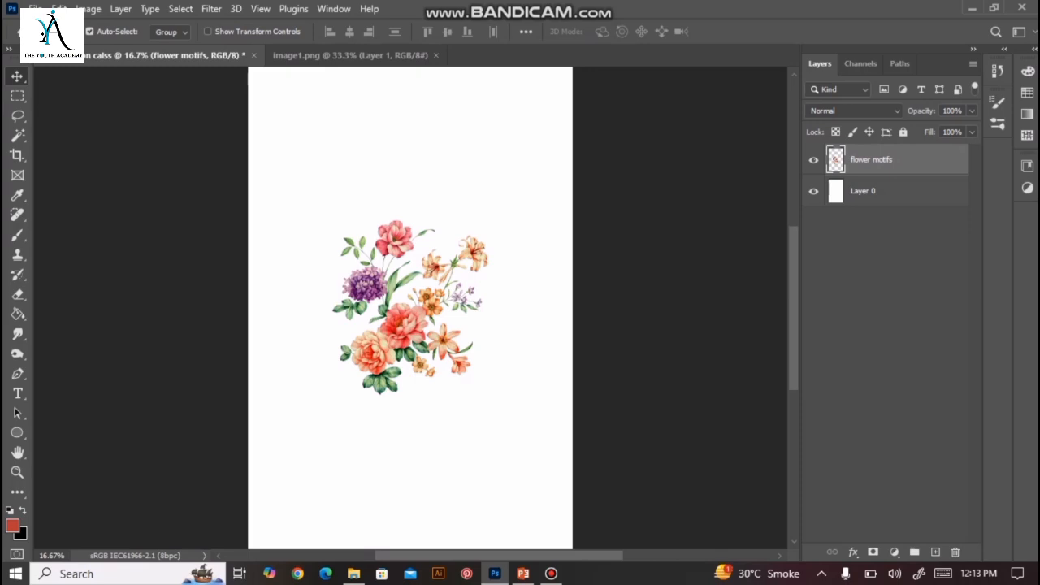
Cut the pink flower at the top of the bouquet with a rectangular marquee and paste it onto its own layer.
key(ctrl)
key(ctrl+plus)
key(ctrl+plus)
key(ctrl+plus)
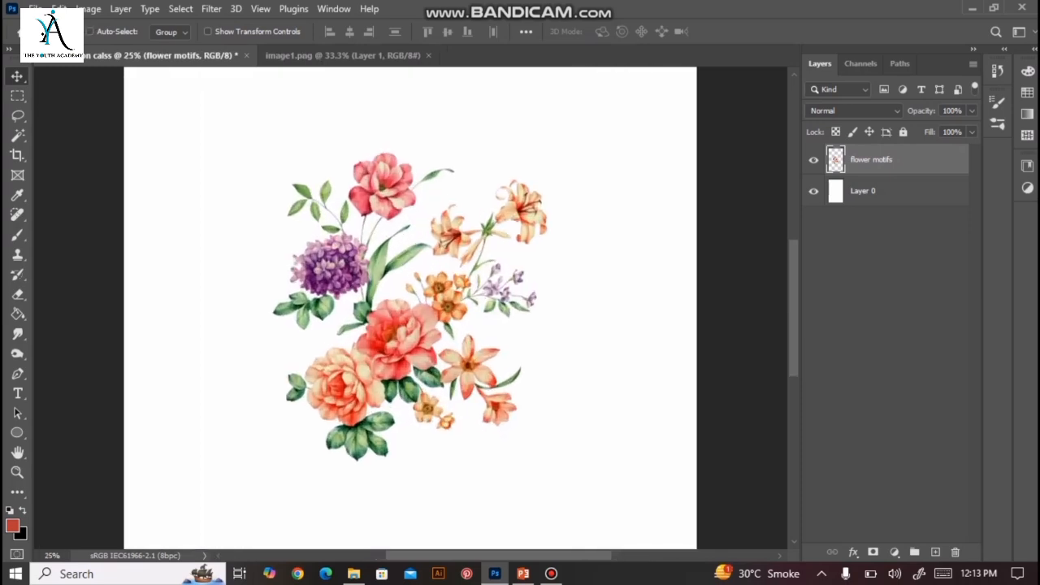
key(ctrl+plus)
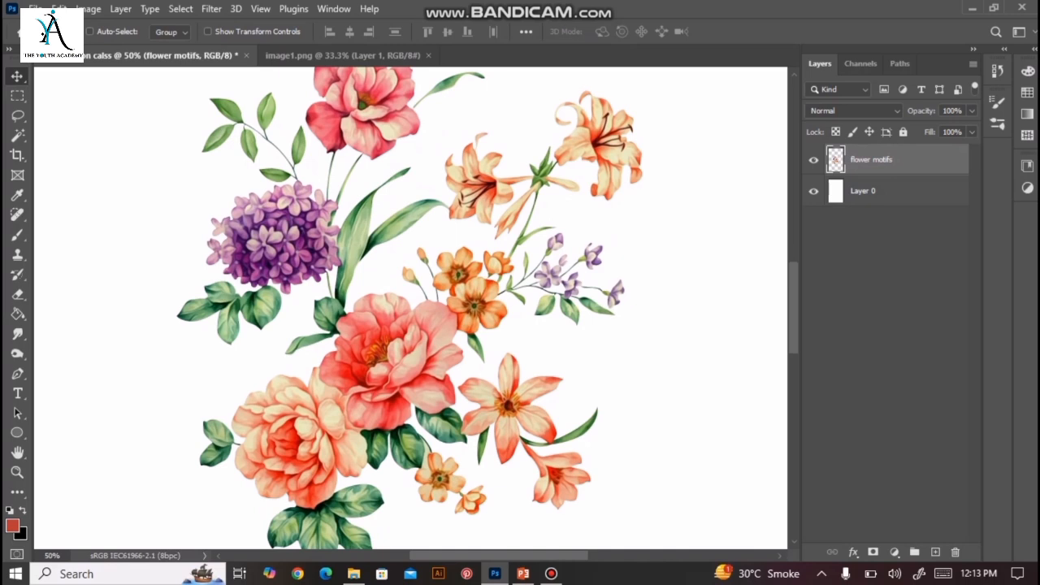
key(ctrl+minus)
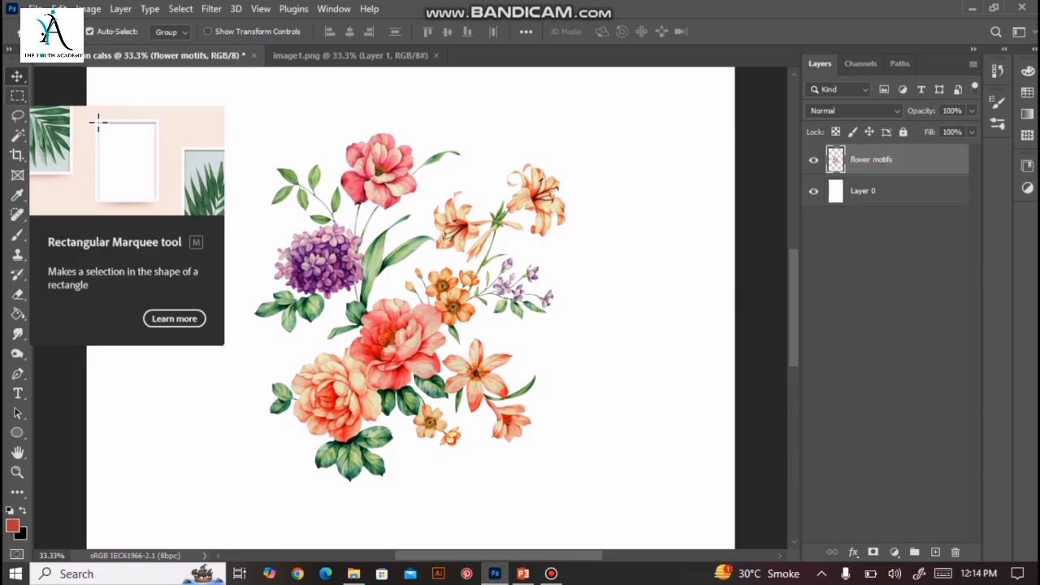
click(17, 95)
right_click(17, 96)
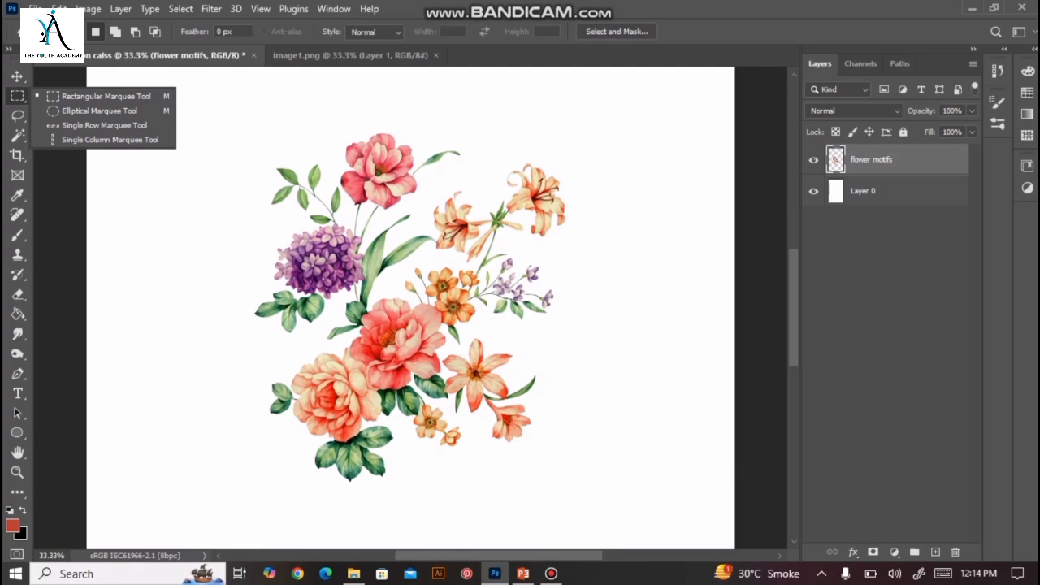
click(106, 96)
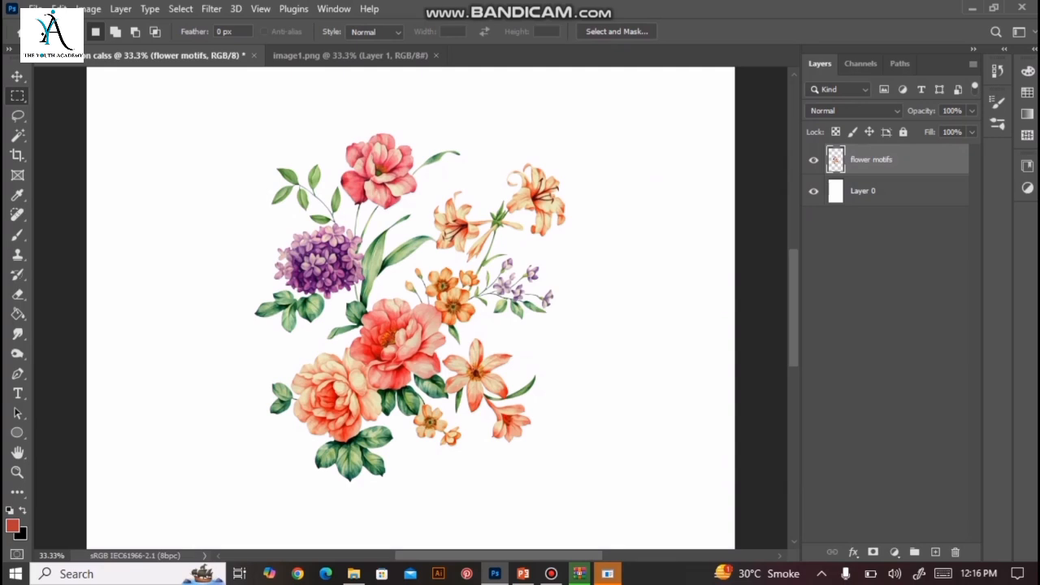
drag(346, 144, 416, 205)
key(ctrl+d)
drag(380, 153, 423, 217)
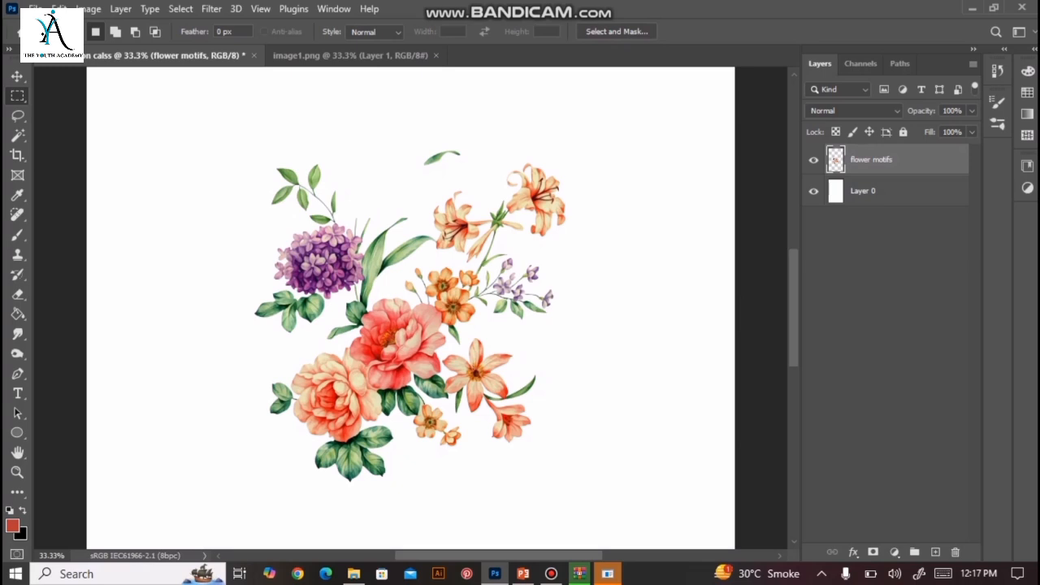
key(ctrl+v)
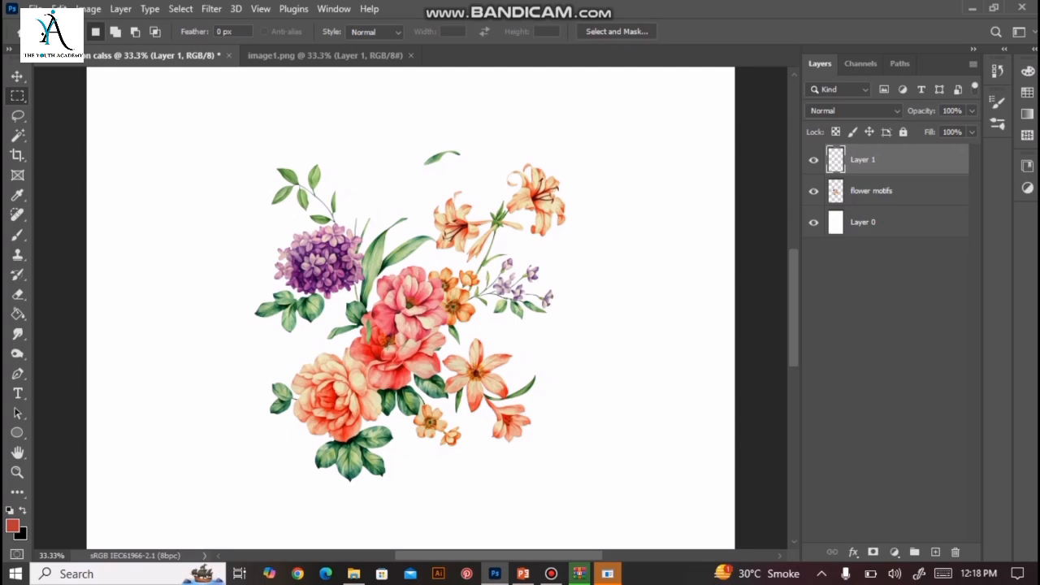
Move the pasted pink flower to the empty upper-right area of the canvas and rename its layer "flower 1".
key(v)
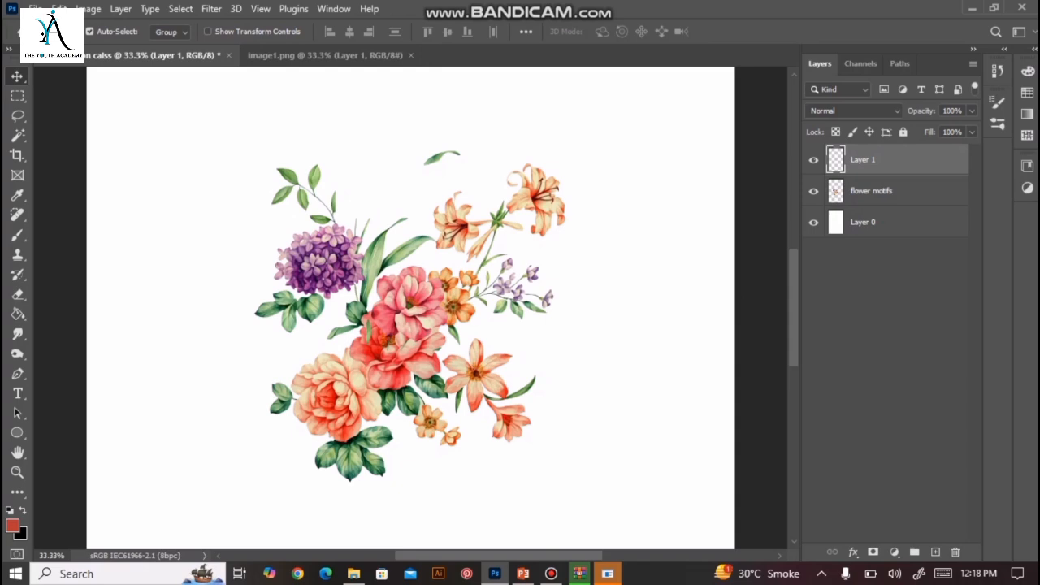
drag(422, 268, 651, 103)
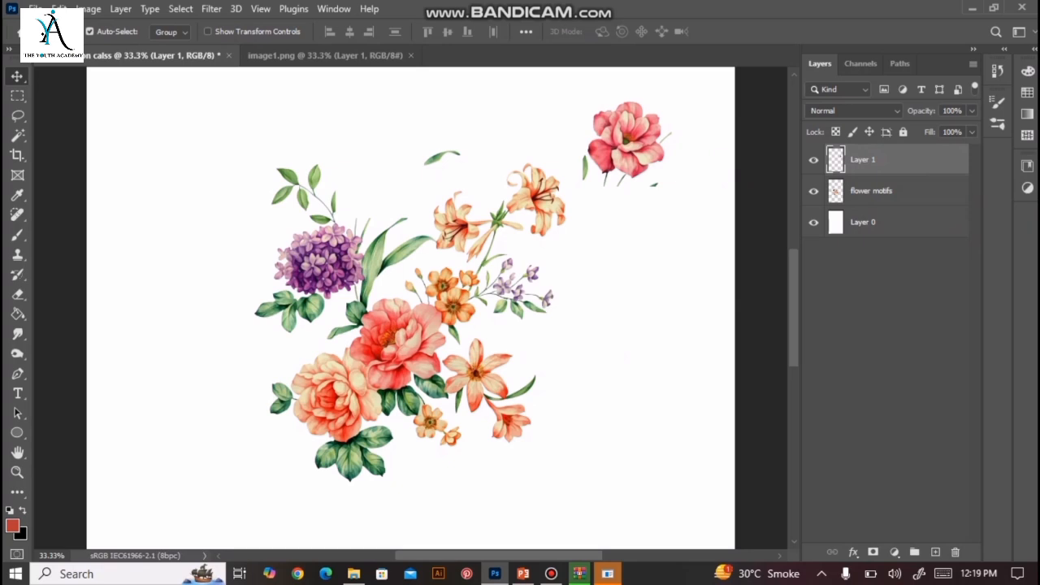
double_click(863, 159)
text(flower 1)
key(Return)
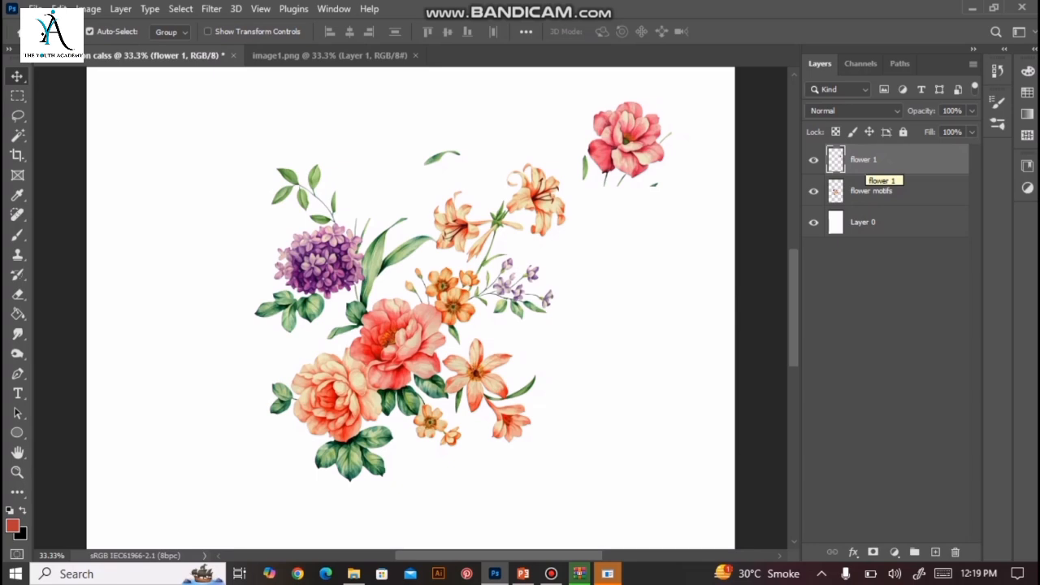
Switch from the rectangular to the Elliptical Marquee tool.
click(18, 96)
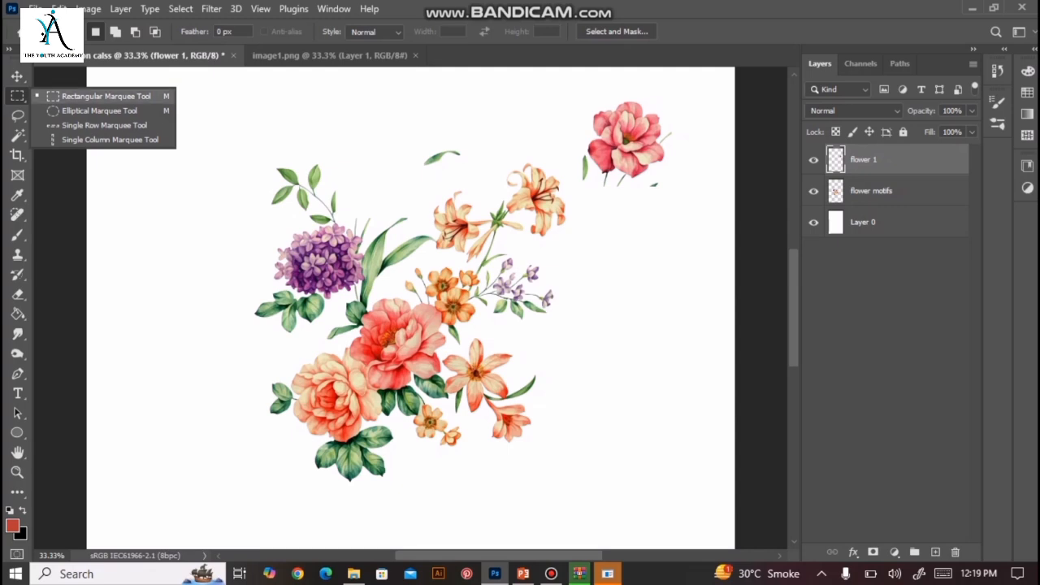
click(99, 111)
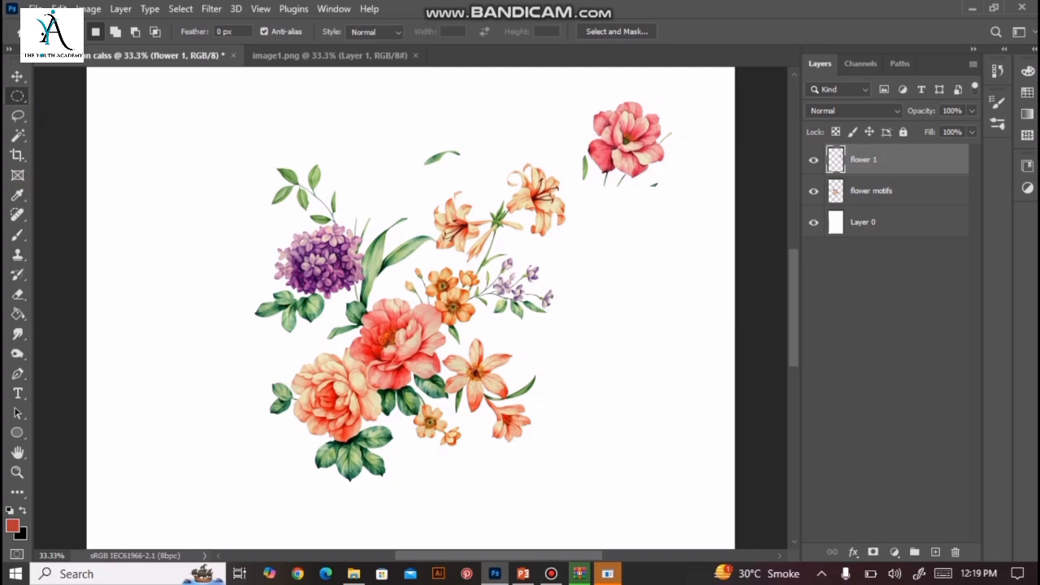
drag(264, 226, 393, 332)
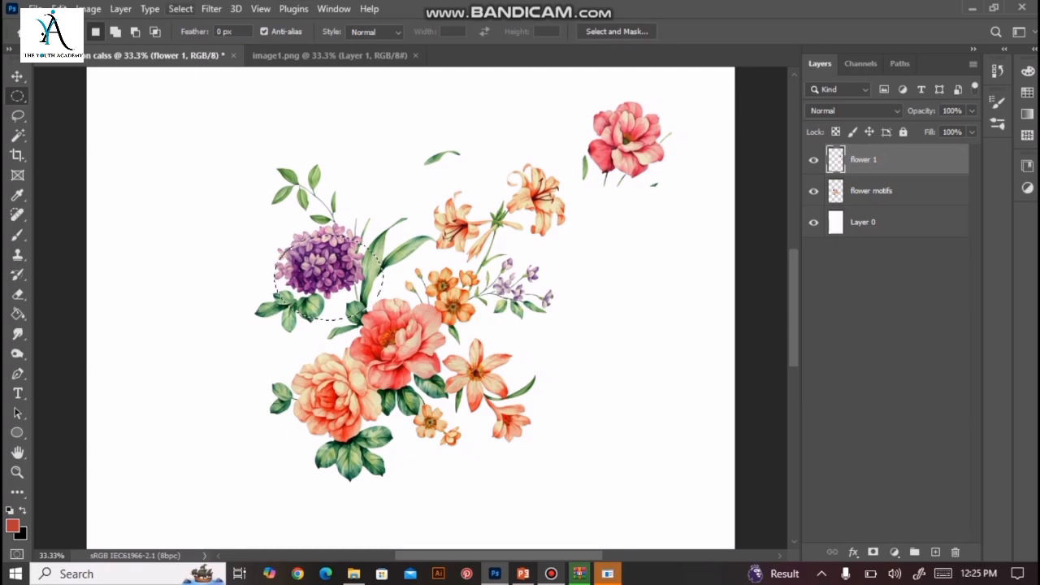
click(181, 9)
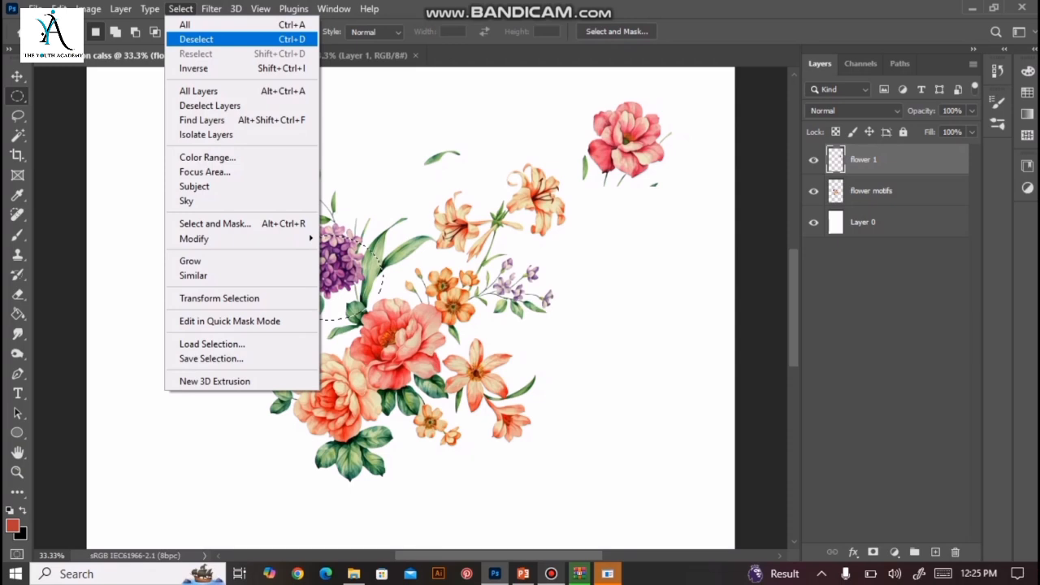
key(Return)
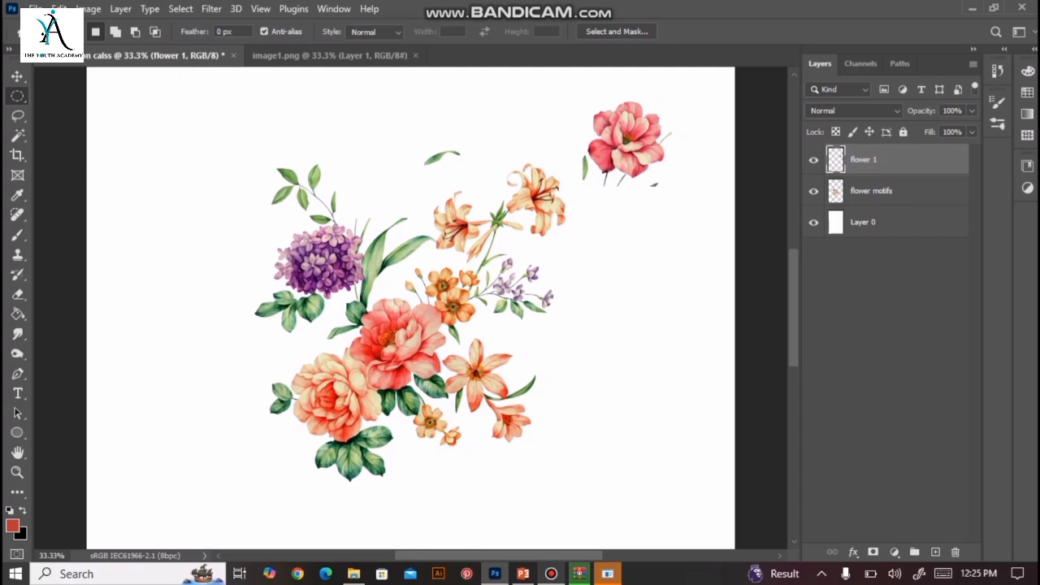
drag(275, 235, 383, 320)
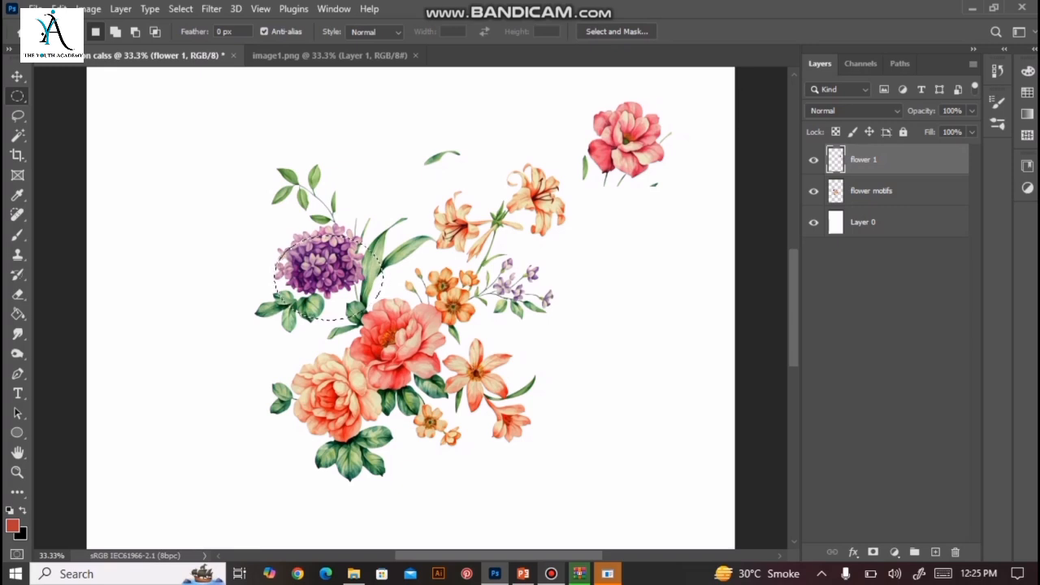
key(ctrl+d)
Draw an elliptical selection around the purple flower and try to cut it with the flower 1 layer active.
drag(276, 162, 375, 317)
key(ctrl+x)
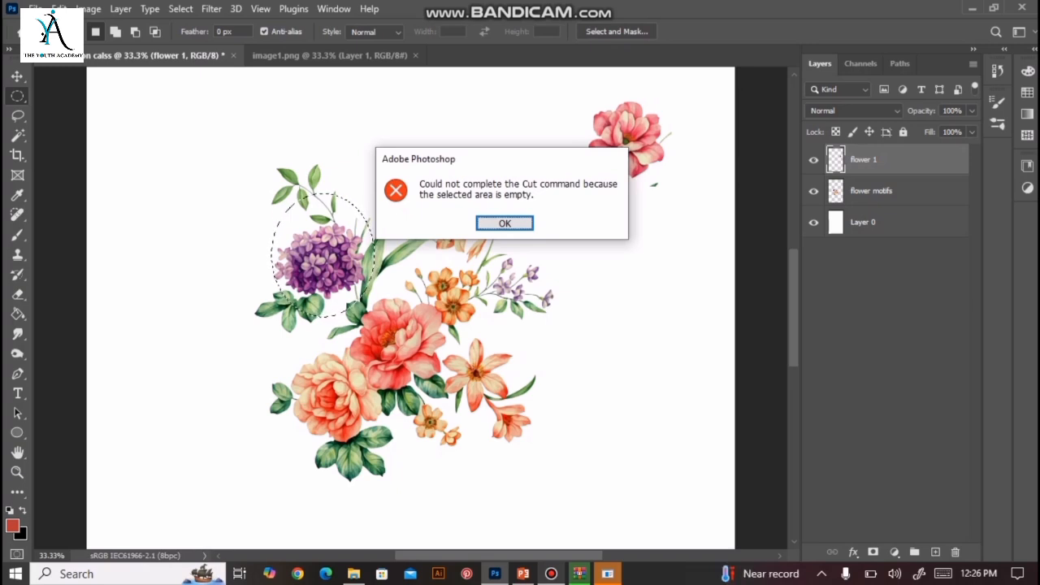
key(Return)
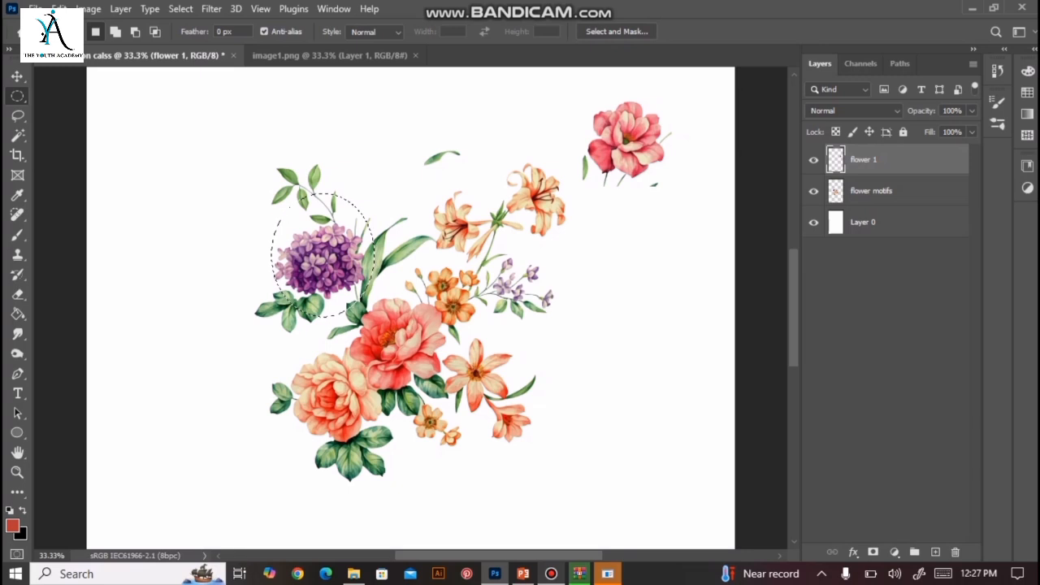
Hide the flower 1 layer and show it again to check which artwork it holds.
click(813, 160)
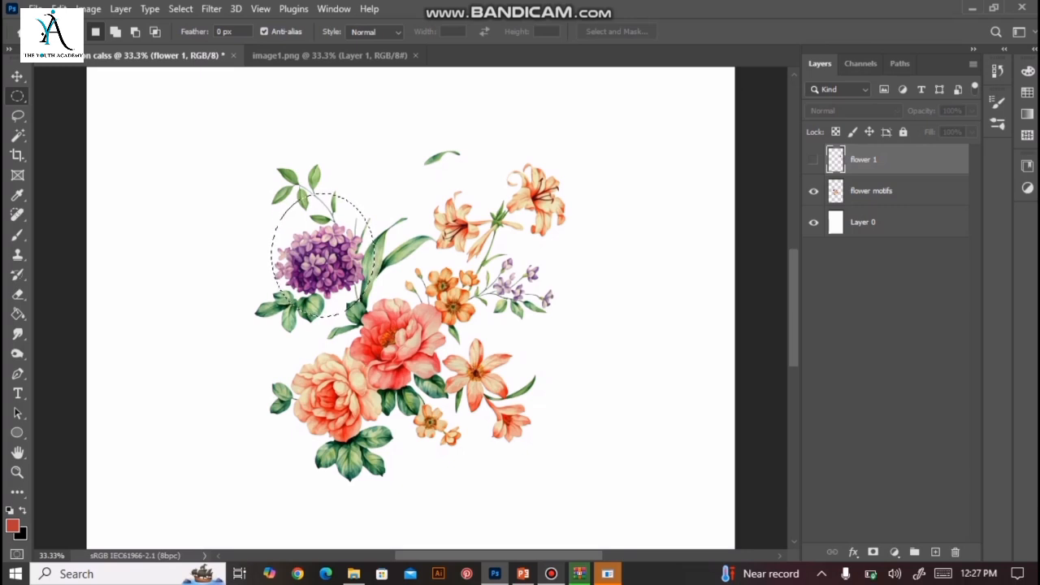
key(XF86MonBrightnessUp)
click(813, 159)
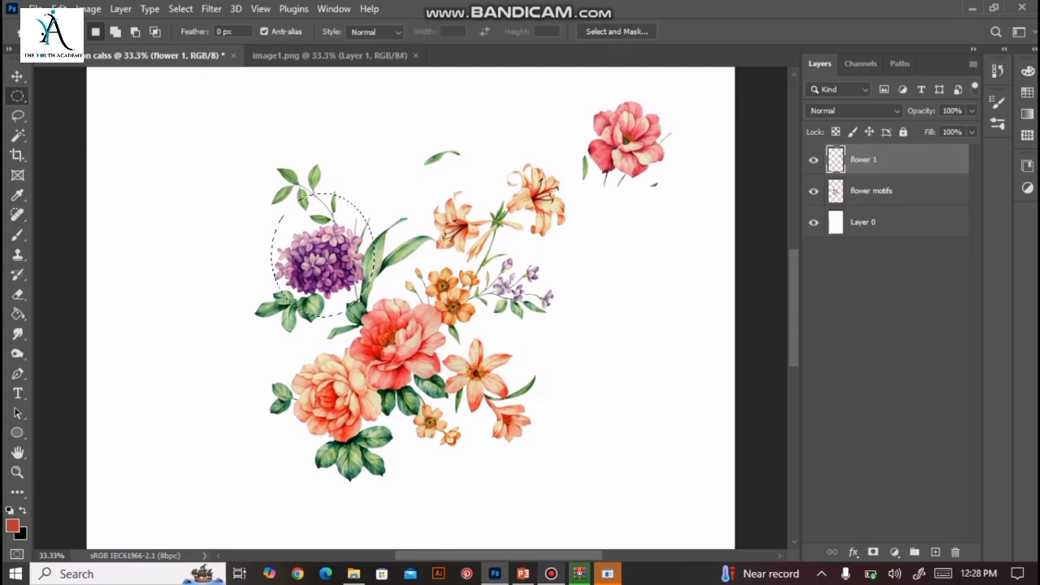
Cut the elliptically selected purple flower from the flower motifs layer and paste it onto a new layer.
click(872, 191)
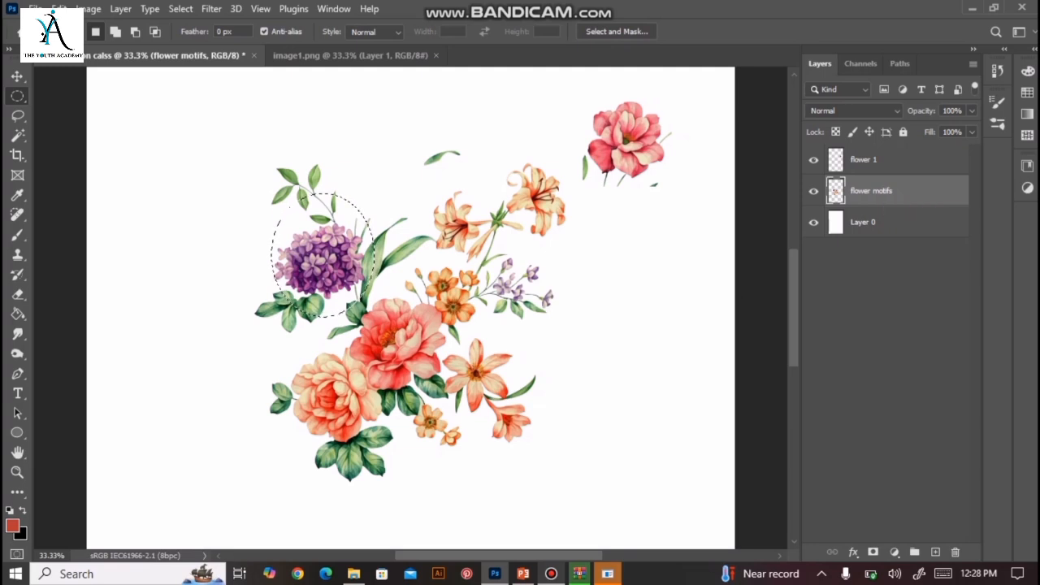
key(Delete)
key(ctrl+v)
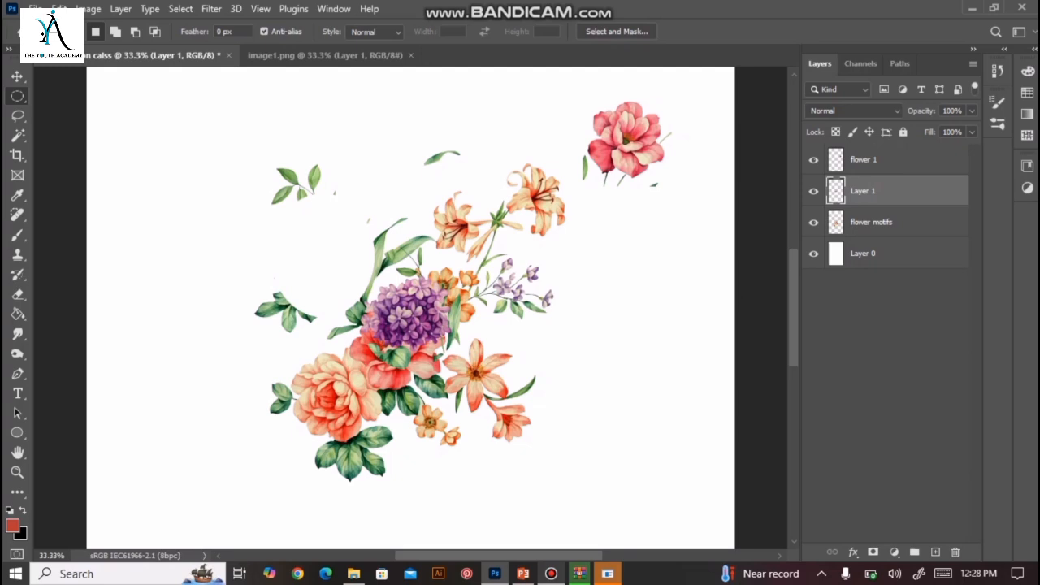
Move the pasted purple flower to the empty area below the pink flower and rename its layer "flower 2".
key(v)
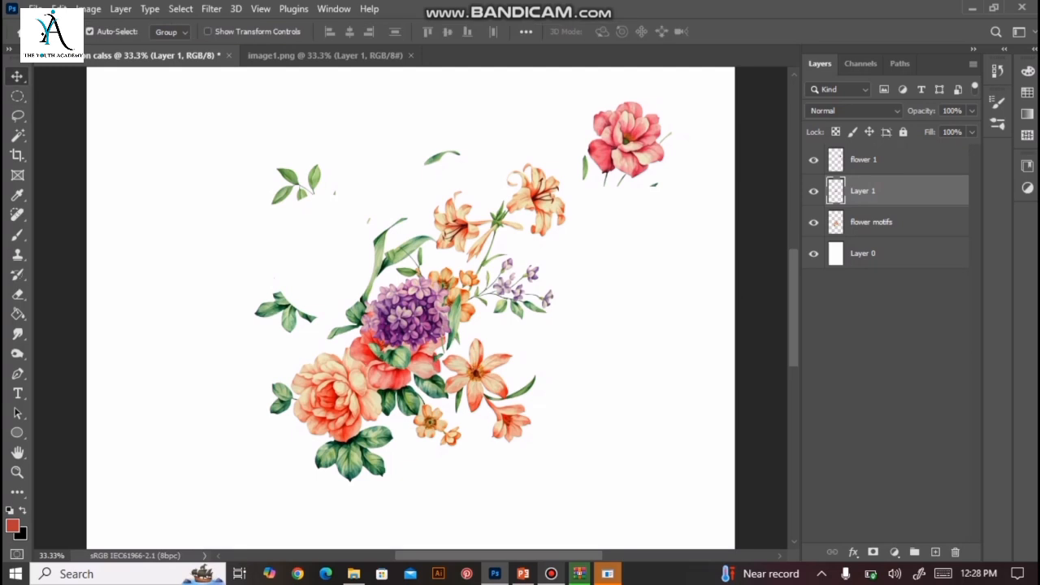
drag(418, 276, 624, 282)
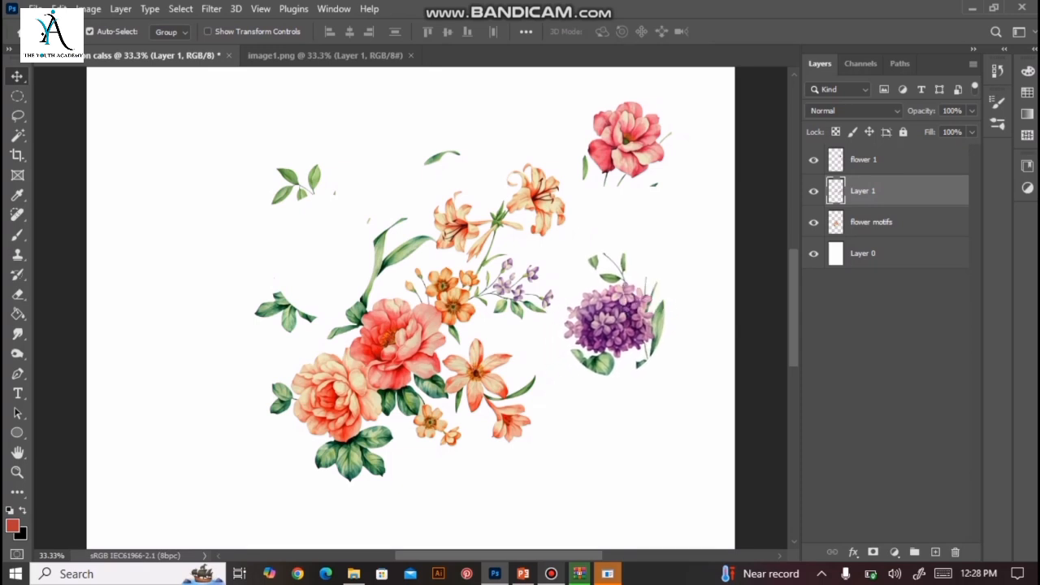
double_click(863, 191)
text(flower 2)
key(Return)
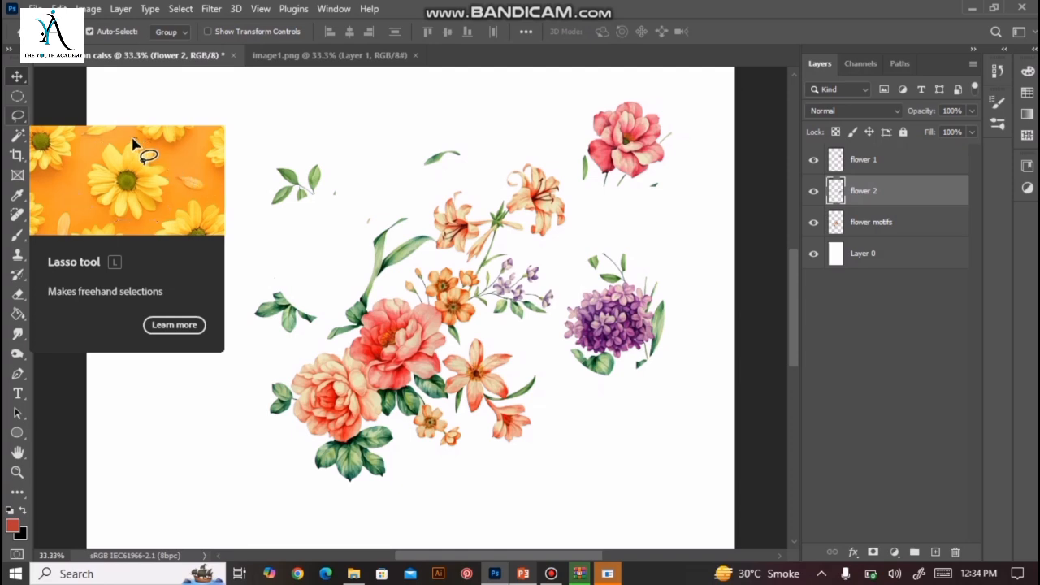
Outline the upper orange lily with the Lasso tool and copy it from the flower motifs layer to a new layer.
click(17, 115)
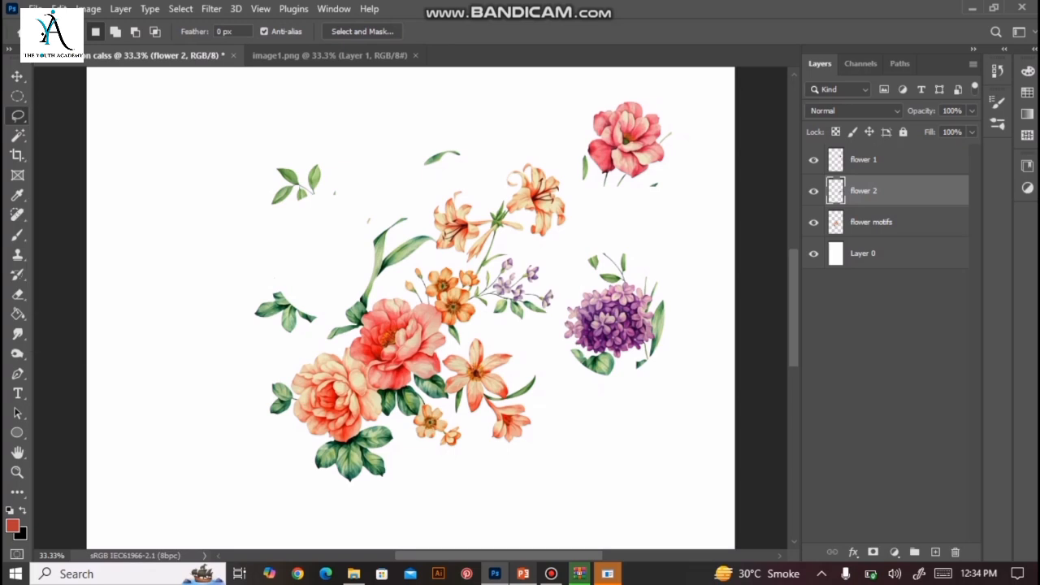
key(v)
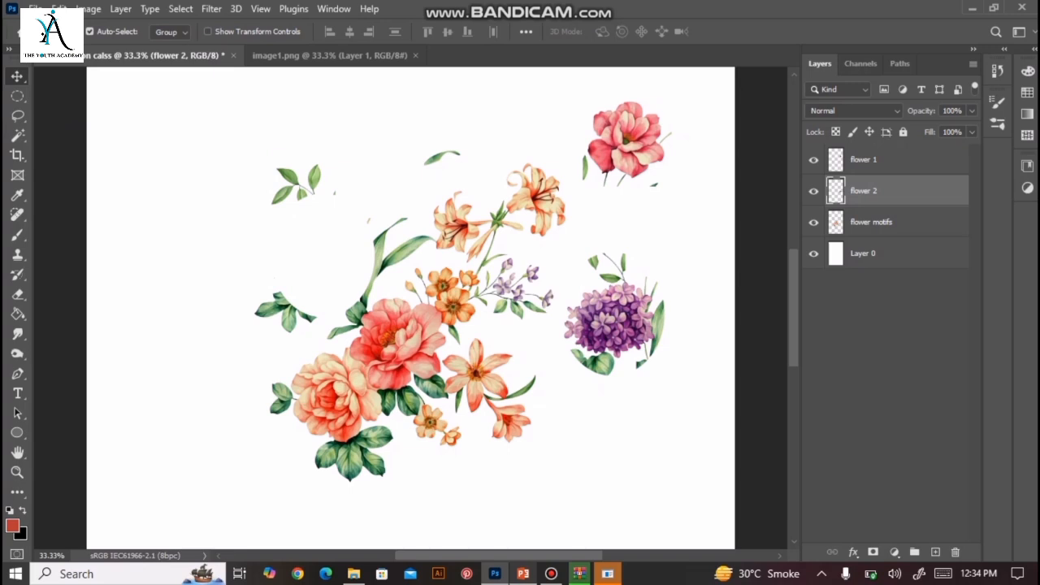
key(l)
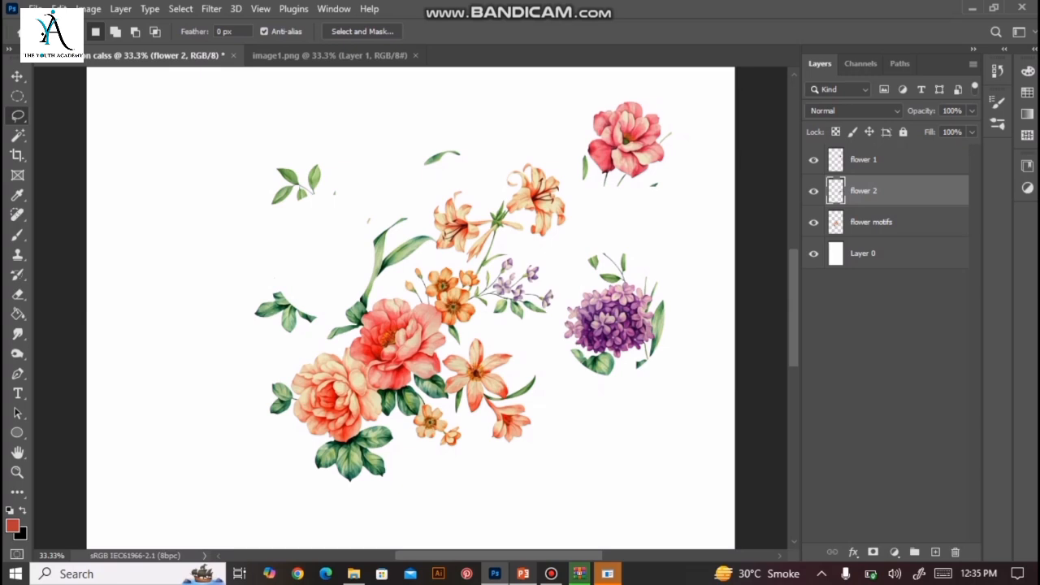
mouse_move(512, 190)
mouse_down()
mouse_move(500, 179)
mouse_move(528, 156)
mouse_move(567, 189)
mouse_up()
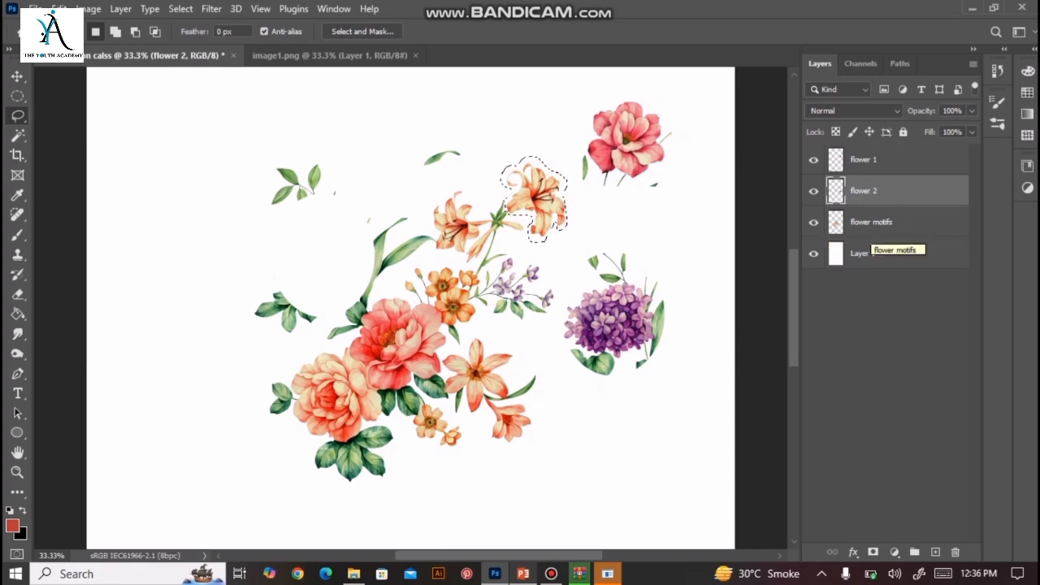
click(871, 226)
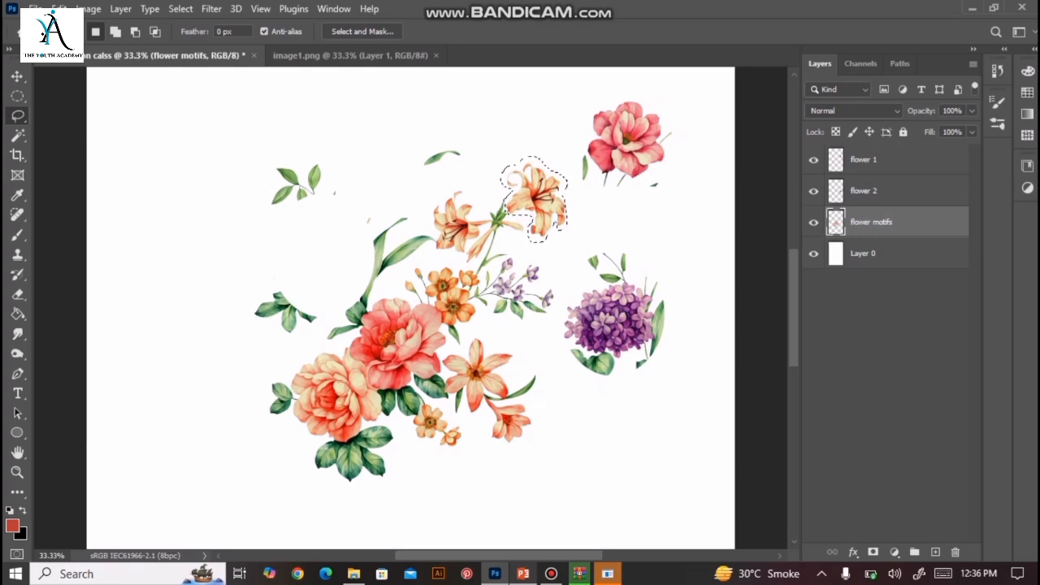
key(ctrl+j)
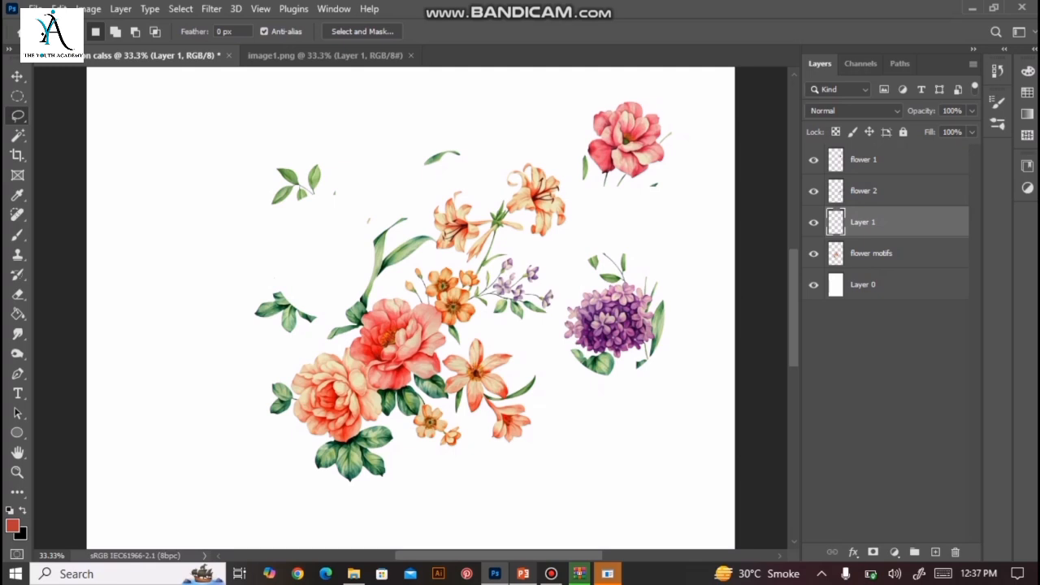
Move the copied lily to the empty area above the bouquet and rename its layer "copy flower 3".
key(v)
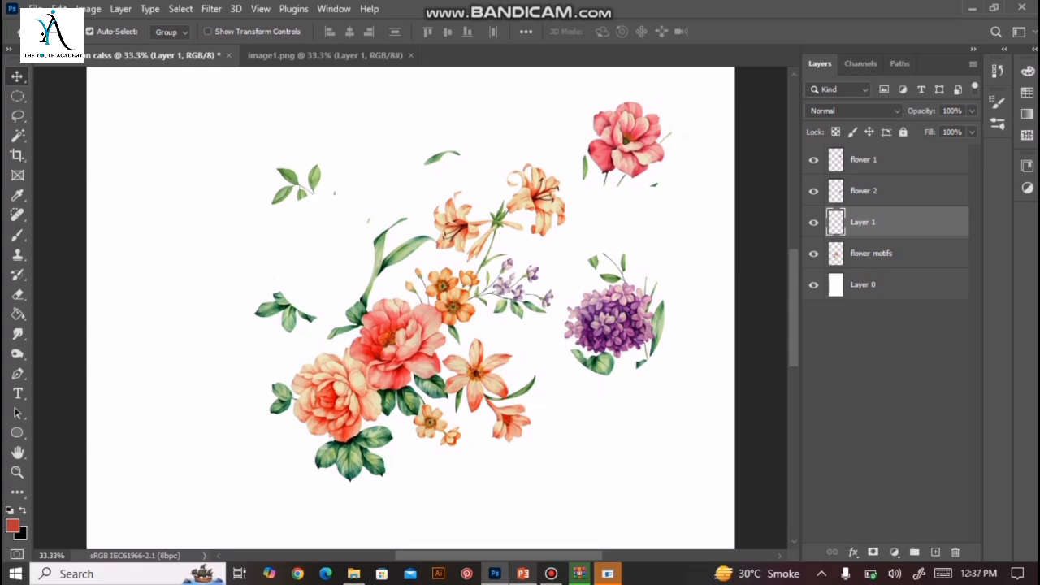
drag(550, 176, 399, 117)
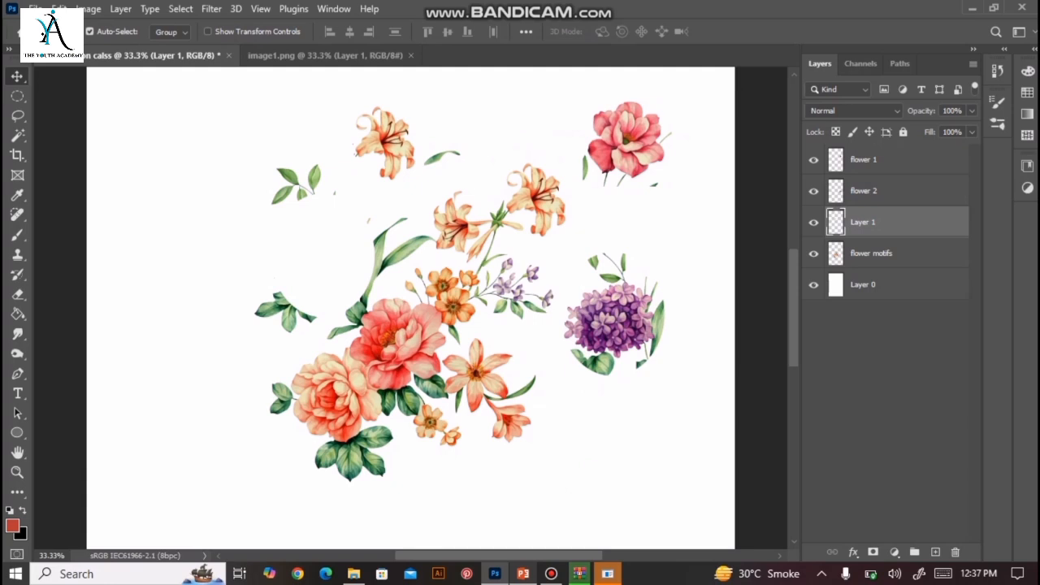
double_click(862, 222)
text(copy flower 3)
key(Return)
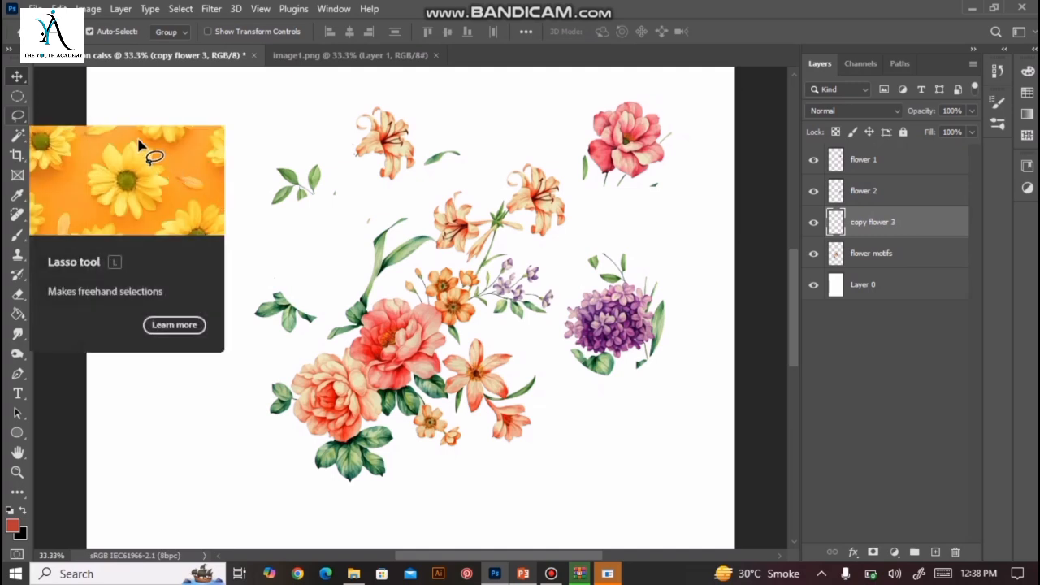
Trace around the petals of the star-shaped orange flower with the Polygonal Lasso tool.
click(17, 115)
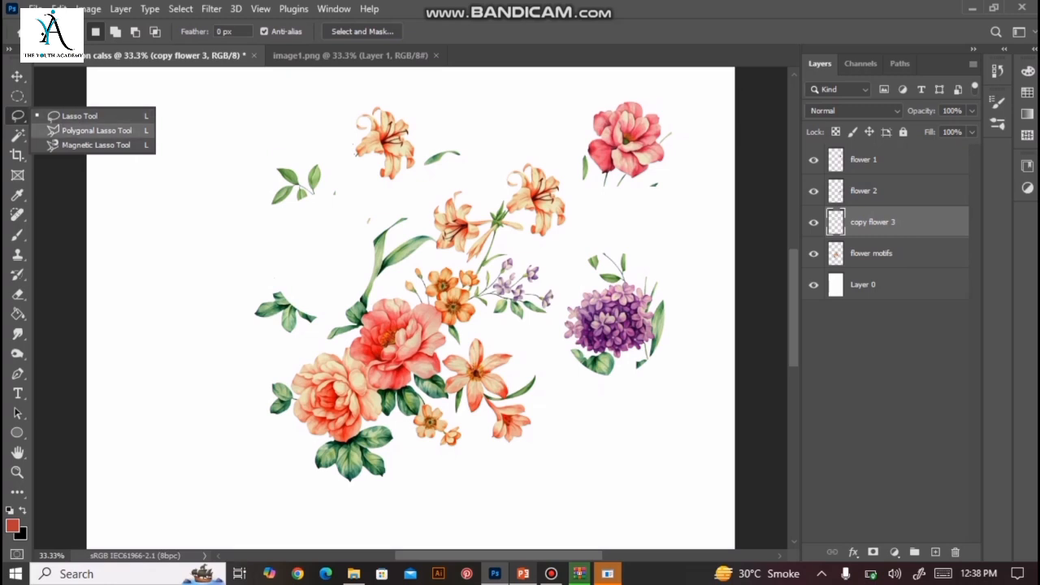
click(90, 130)
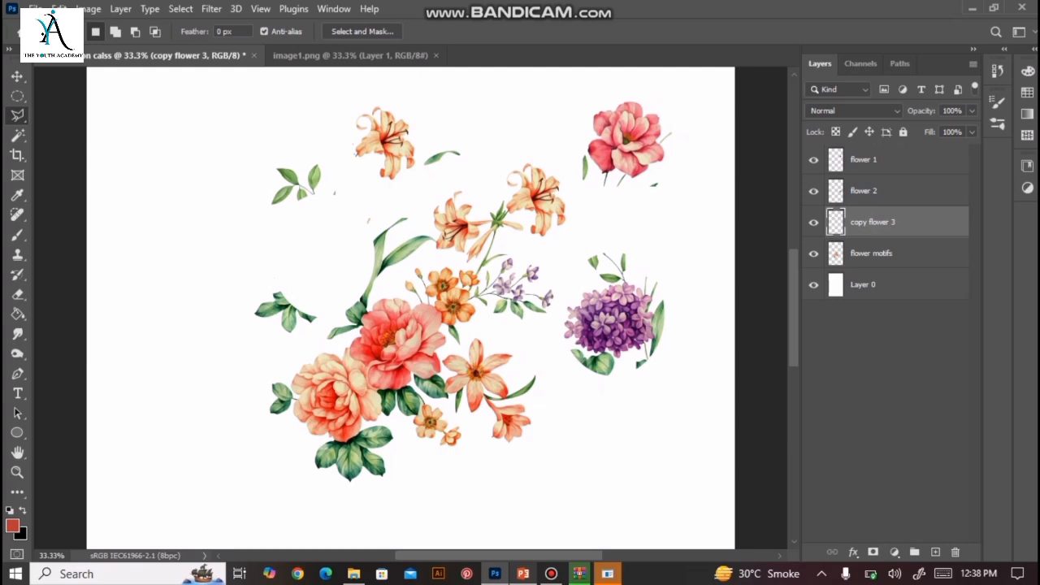
click(470, 358)
click(472, 328)
click(485, 350)
click(514, 350)
click(499, 372)
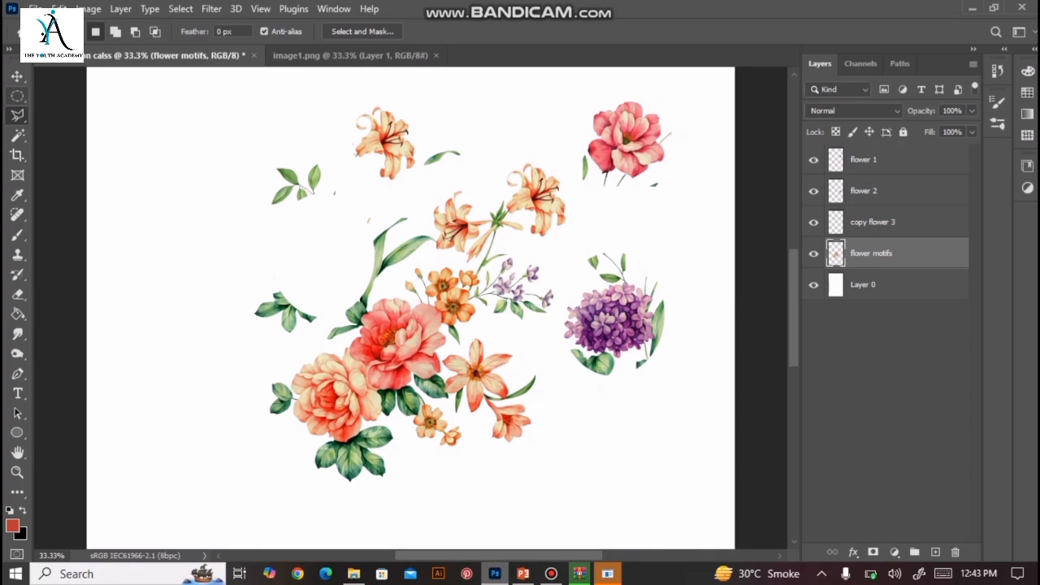
Select the long upright green leaf with the Magic Wand, extend the selection to similar colours, and deselect.
click(17, 135)
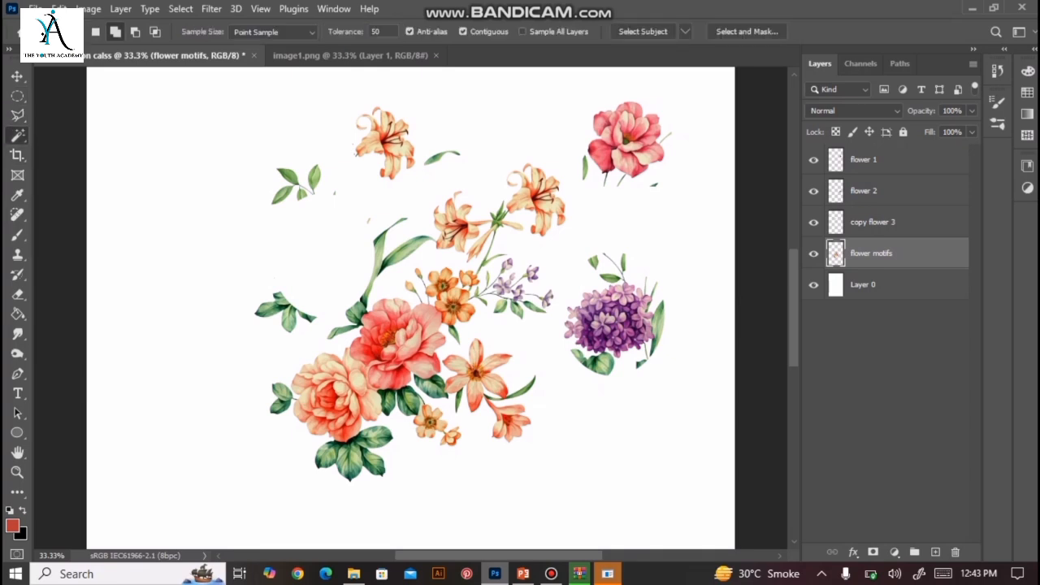
click(17, 115)
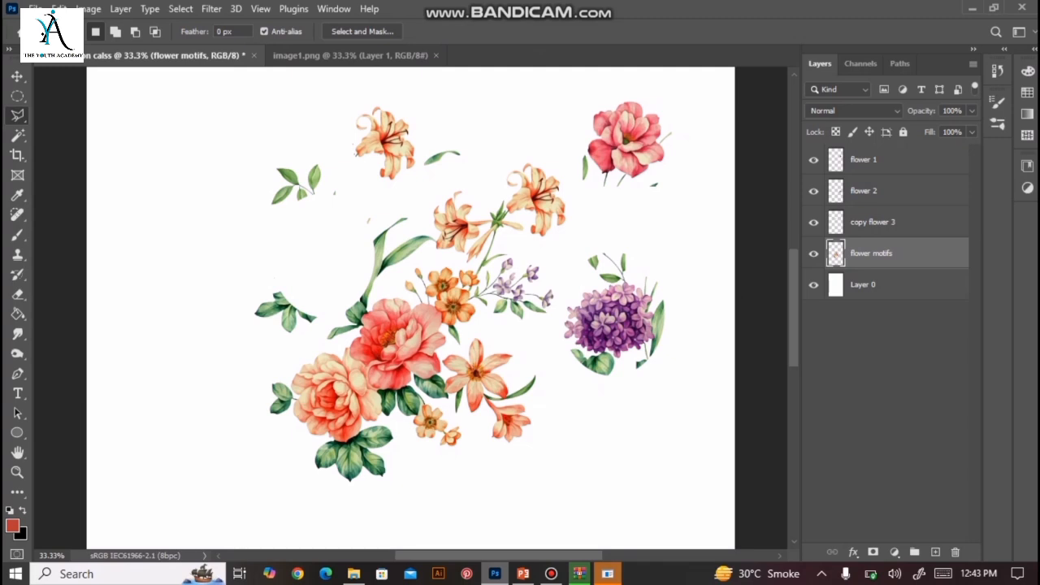
key(v)
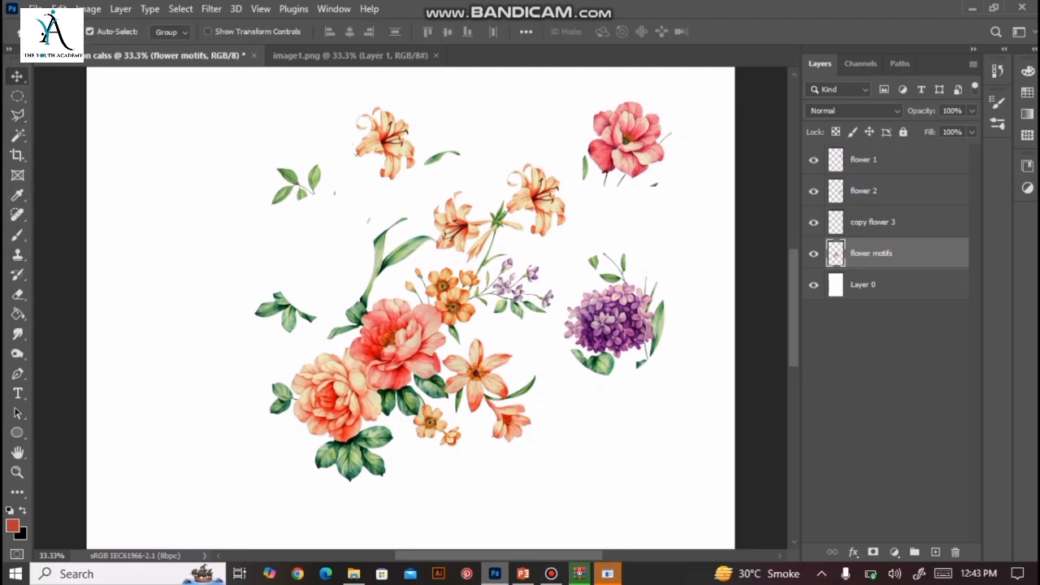
key(w)
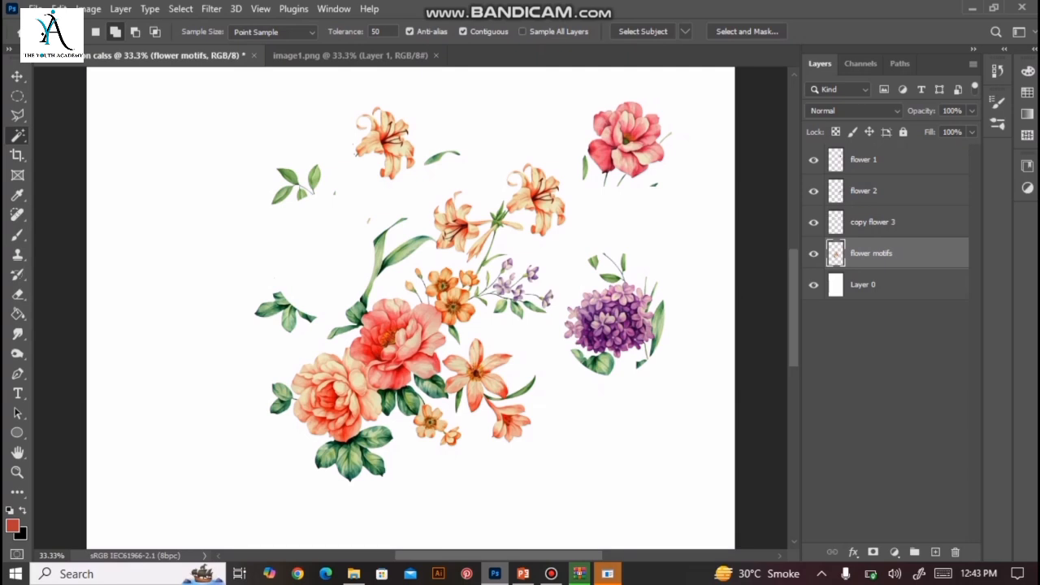
key(ctrl+plus)
key(ctrl+plus)
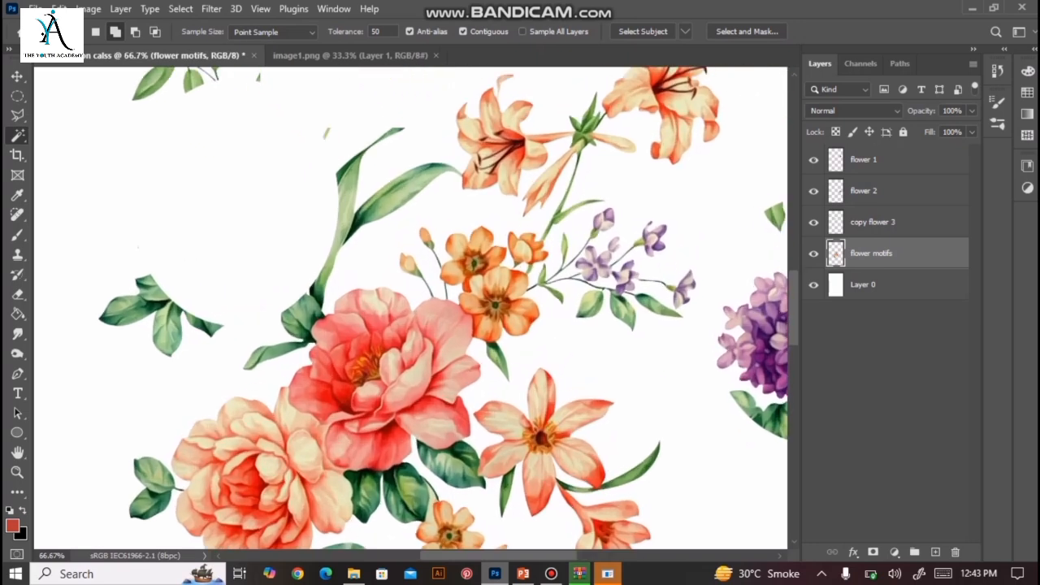
key(ctrl+plus)
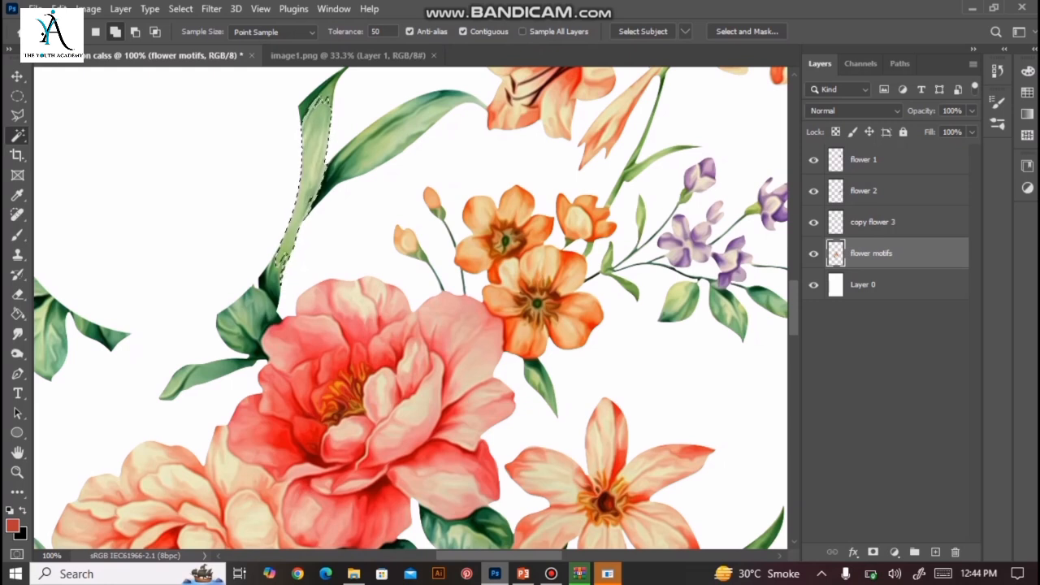
right_click(315, 152)
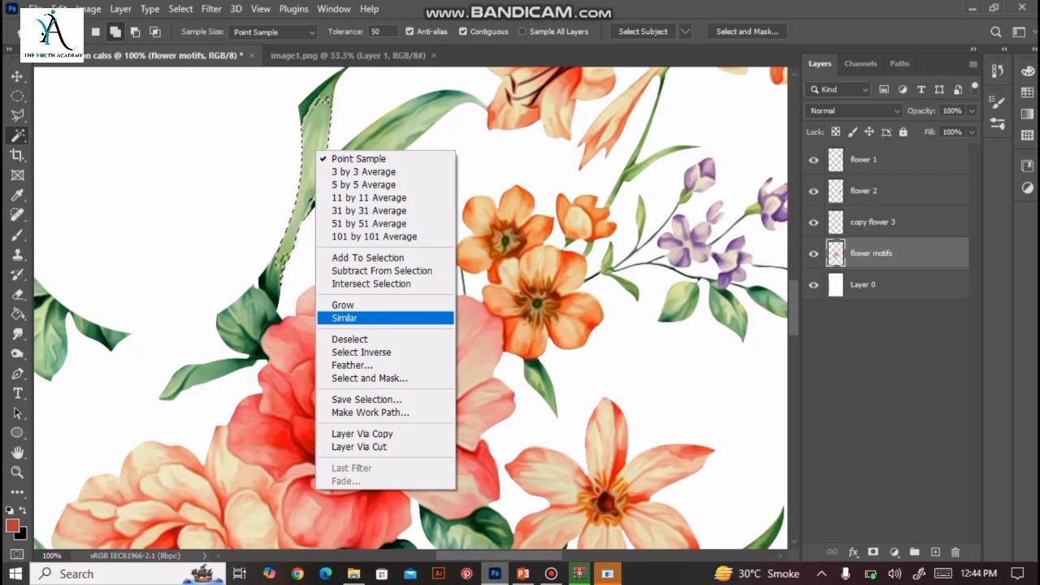
click(346, 318)
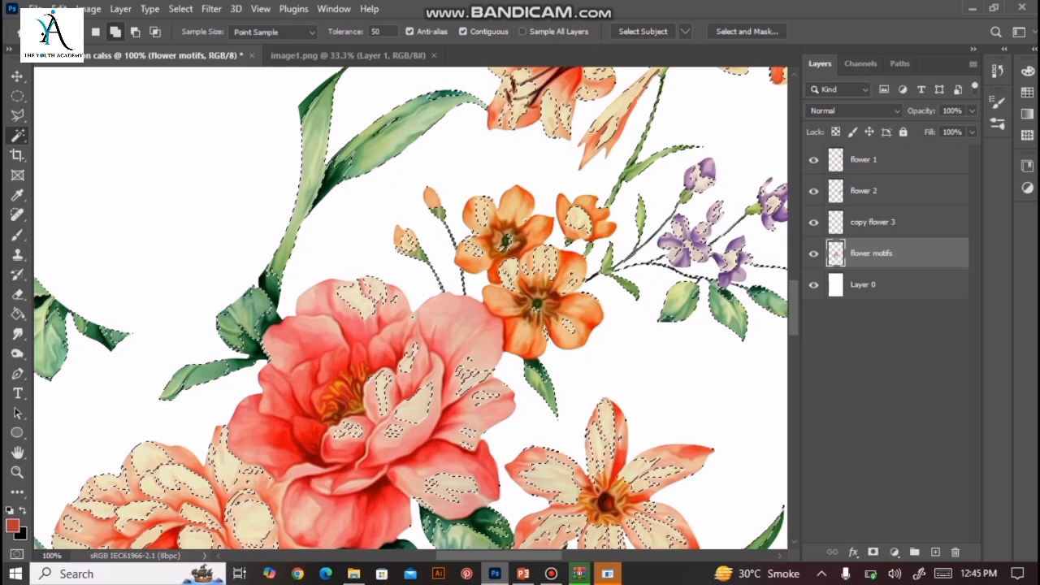
key(ctrl+d)
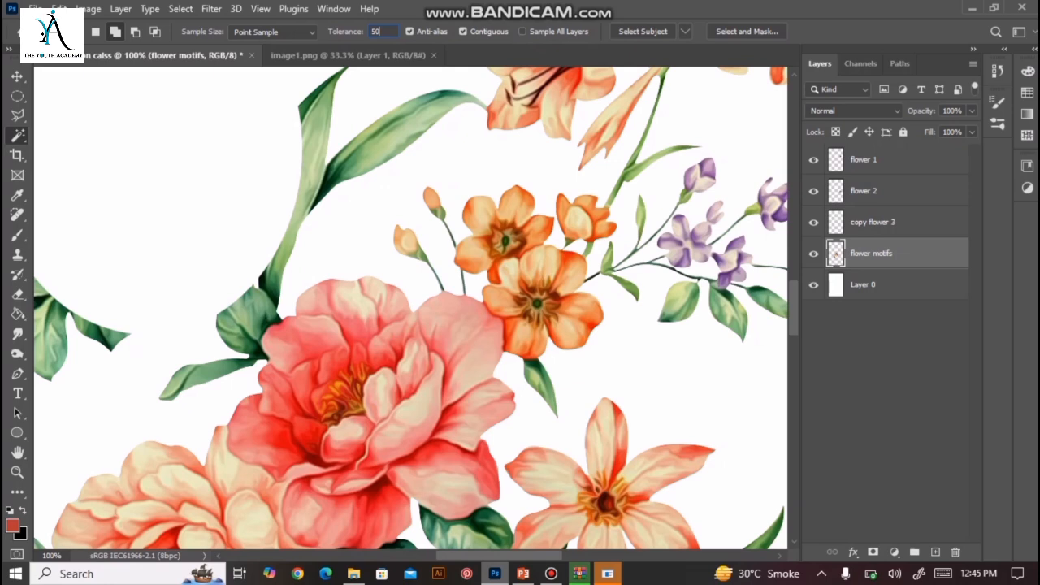
Set the Magic Wand tolerance to 100, reselect the upright leaf with its similar colours, and clear the selection.
key(BackSpace)
key(BackSpace)
text(100)
click(313, 171)
right_click(322, 149)
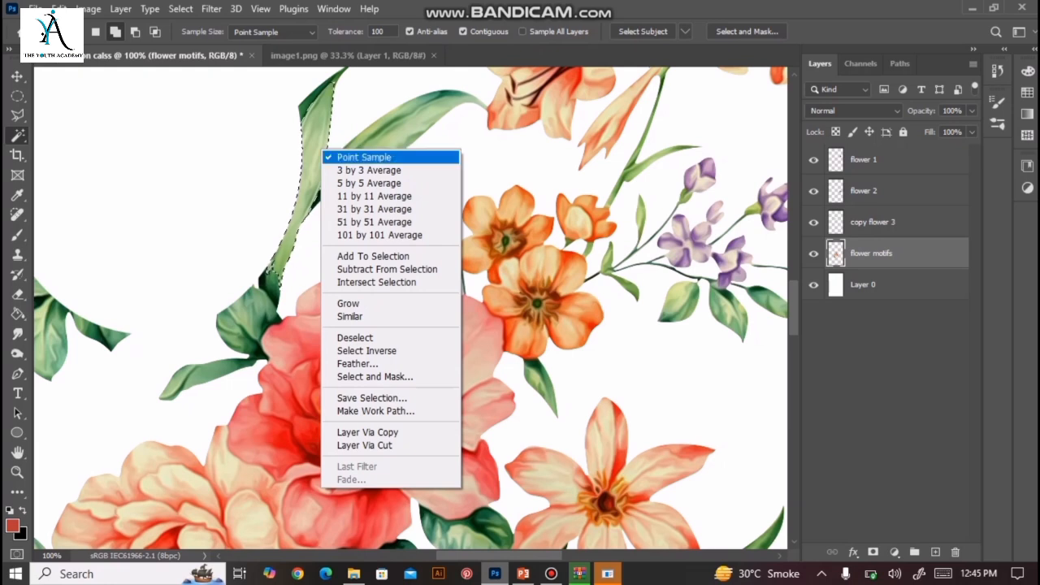
click(351, 317)
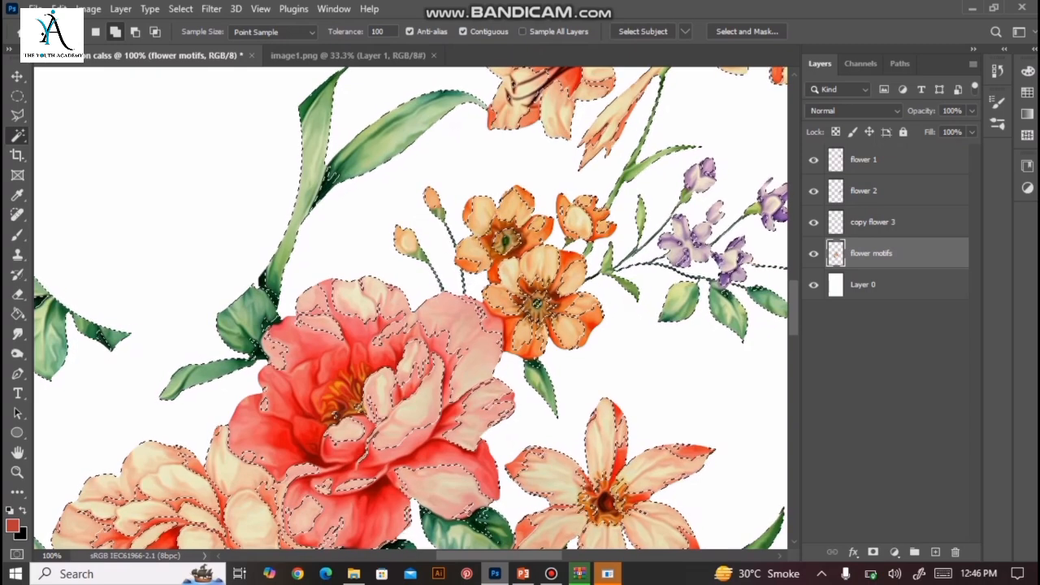
key(ctrl+d)
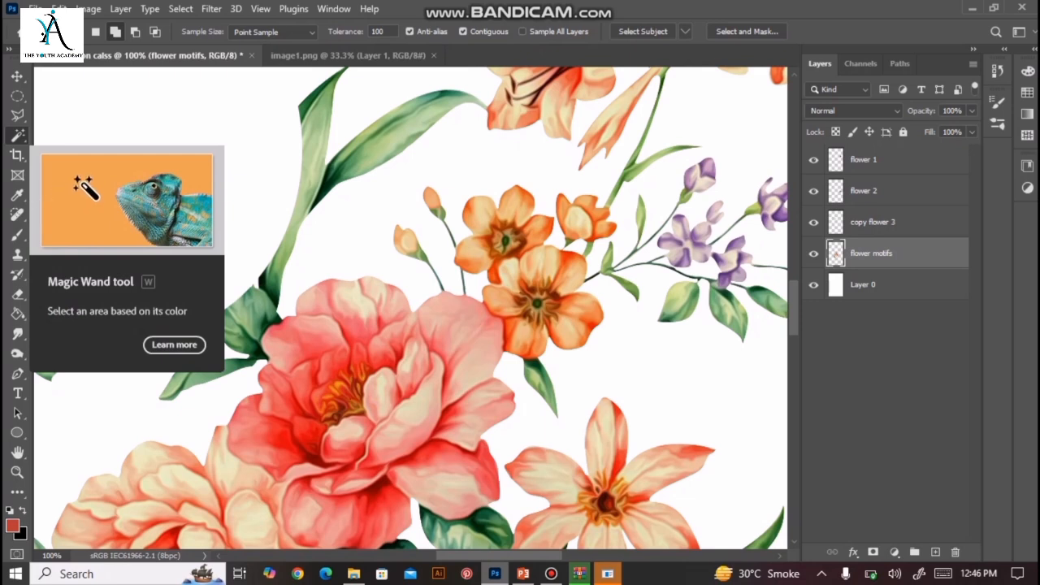
Select the two long green leaves above the large pink flower with the Quick Selection tool.
right_click(18, 134)
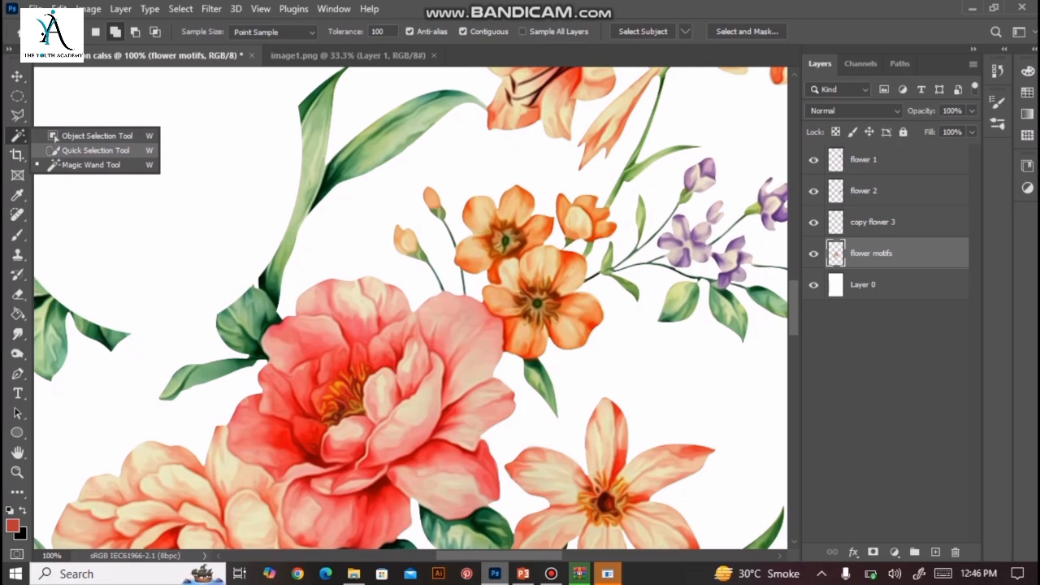
click(91, 151)
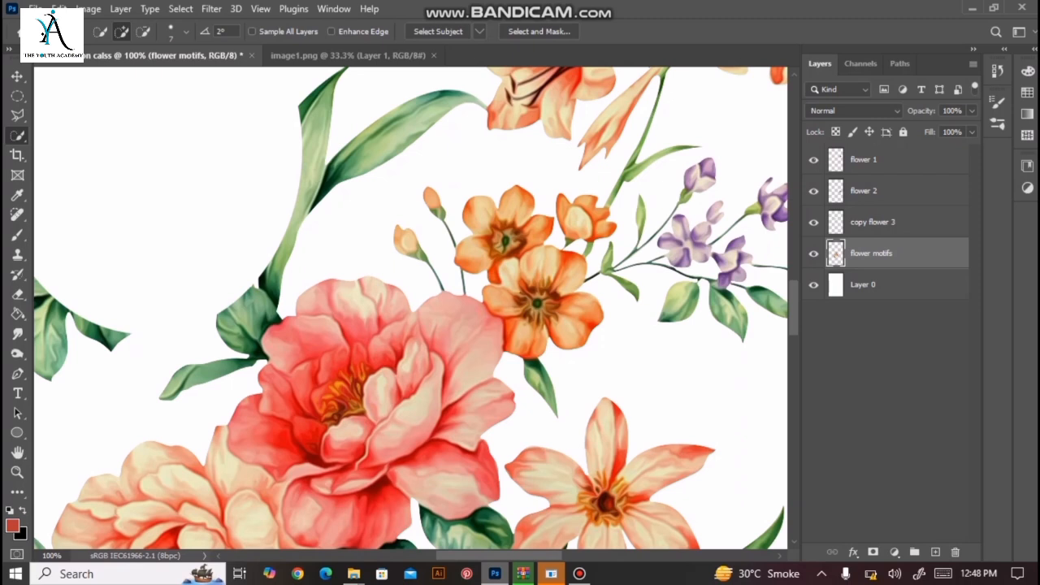
mouse_move(318, 202)
mouse_down()
mouse_move(364, 143)
mouse_move(426, 99)
mouse_move(475, 104)
mouse_up()
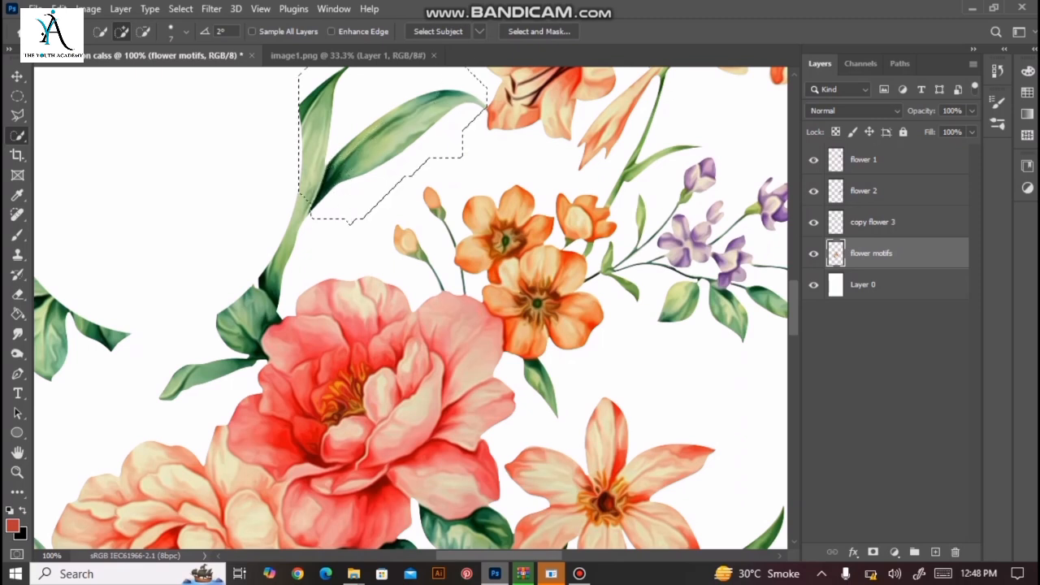